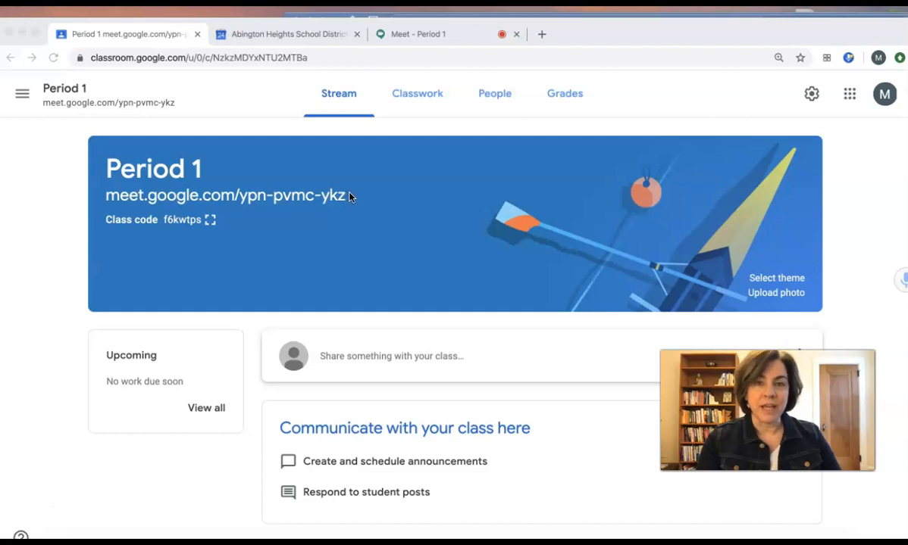
Review the Period 1 group list in Word and start a new event in Google Calendar.
{"action": "left_click", "coordinate": [19, 525]}
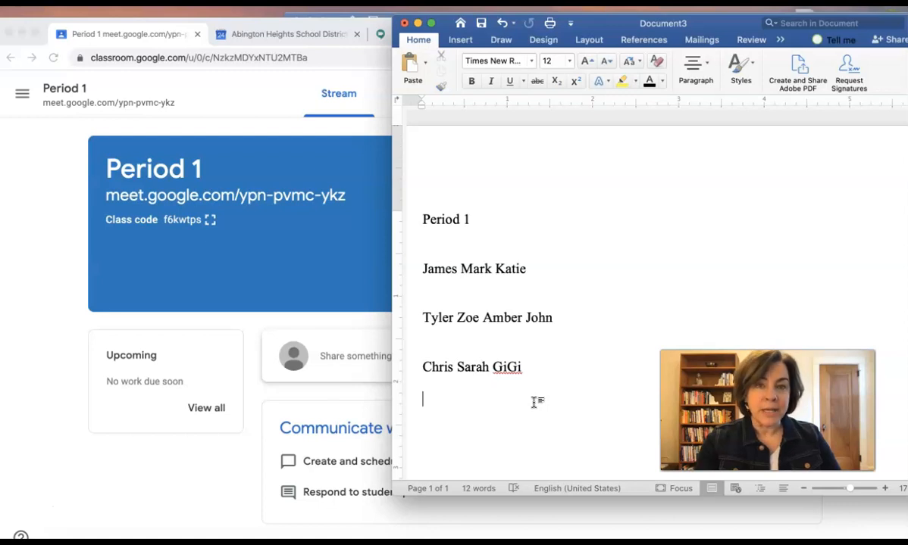
{"action": "left_click", "coordinate": [29, 512]}
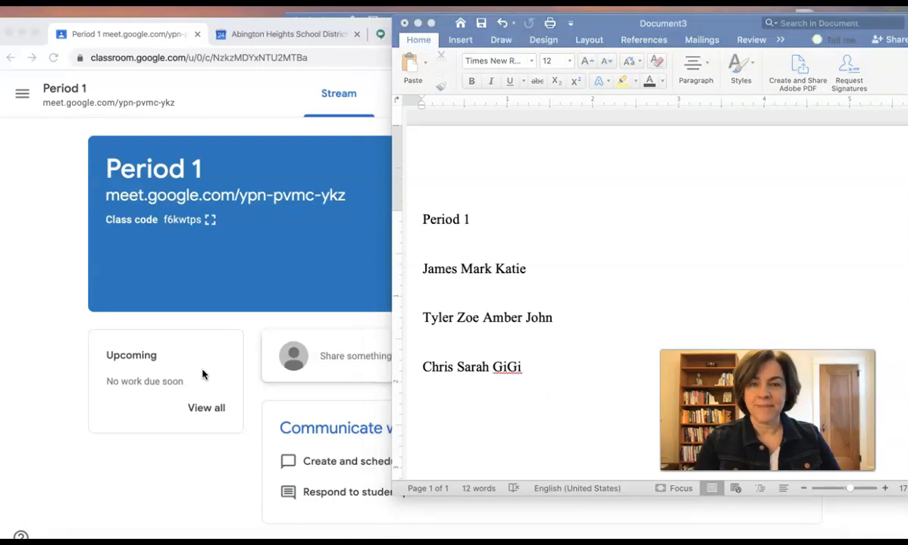
{"action": "left_click", "coordinate": [321, 35]}
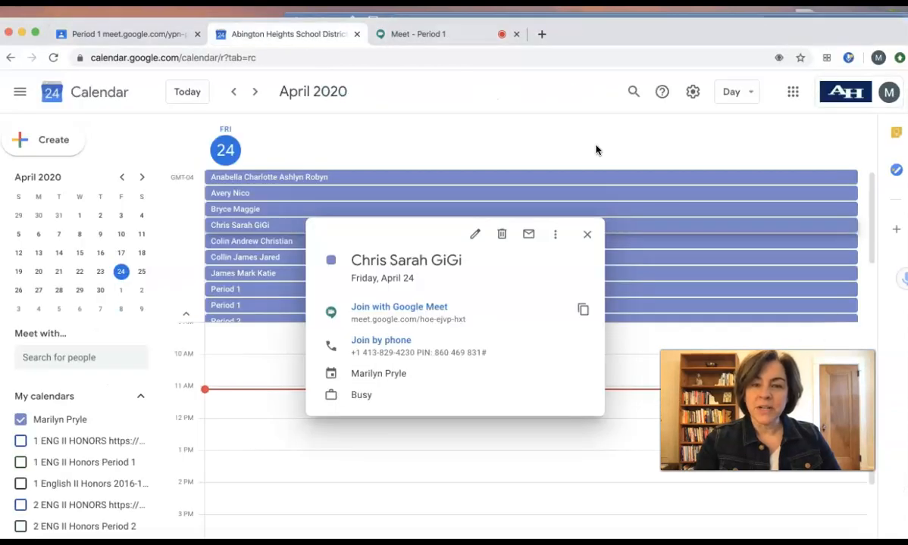
{"action": "left_click", "coordinate": [587, 234]}
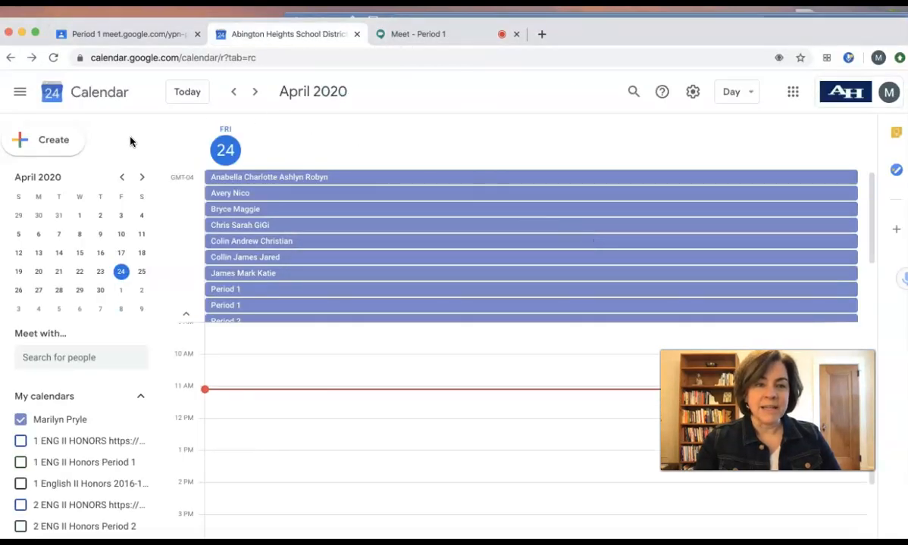
{"action": "left_click", "coordinate": [64, 149]}
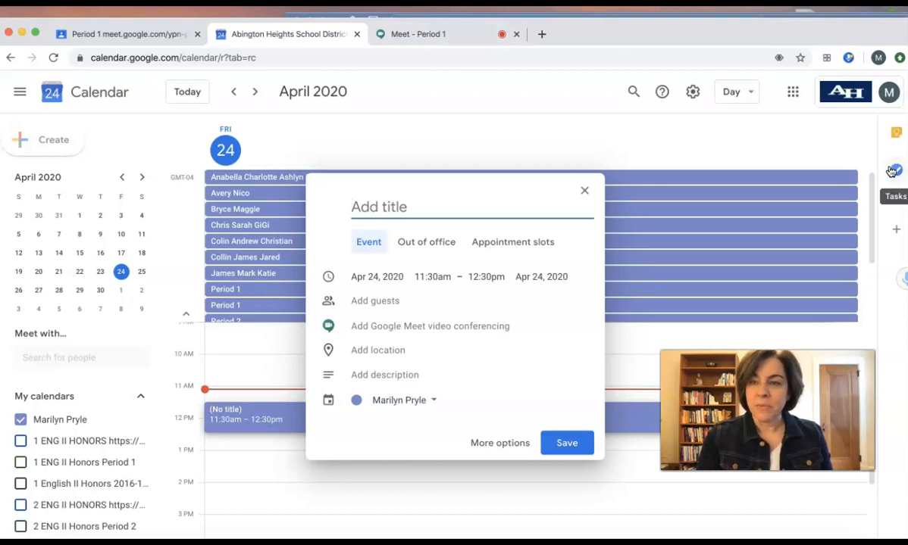
Title the new event with the first student group's names, copied from the Period 1 list in Word.
{"action": "key", "text": "super+Tab"}
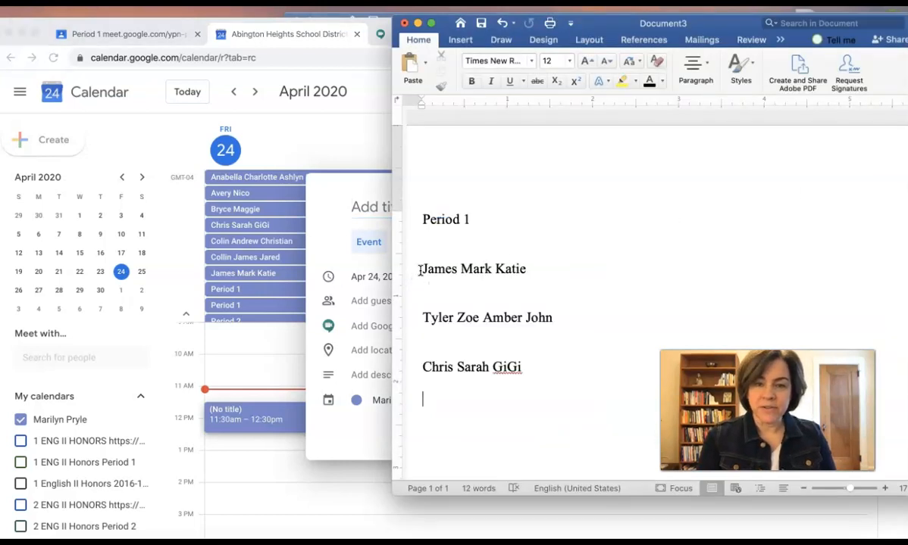
{"action": "left_click_drag", "start_coordinate": [419, 271], "coordinate": [530, 273]}
{"action": "key", "text": "super+c"}
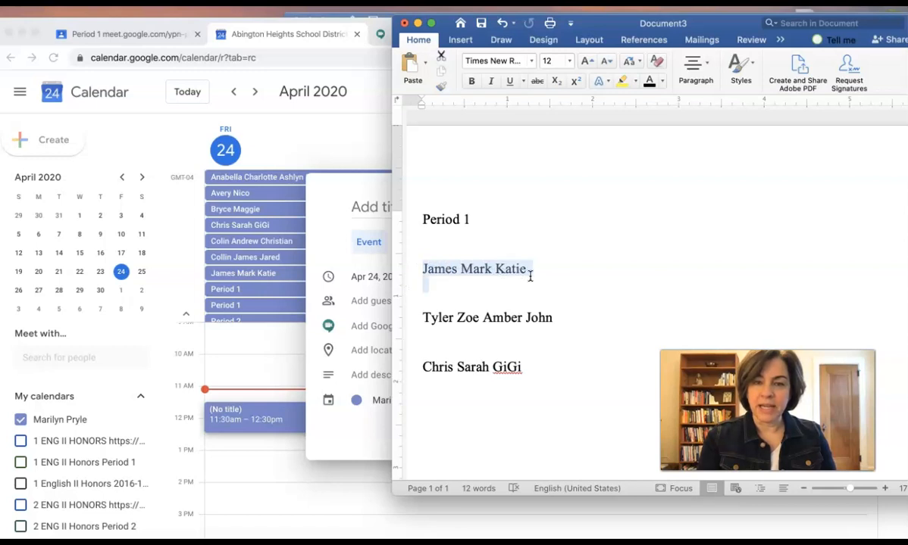
{"action": "left_click", "coordinate": [328, 258]}
{"action": "key", "text": "super+v"}
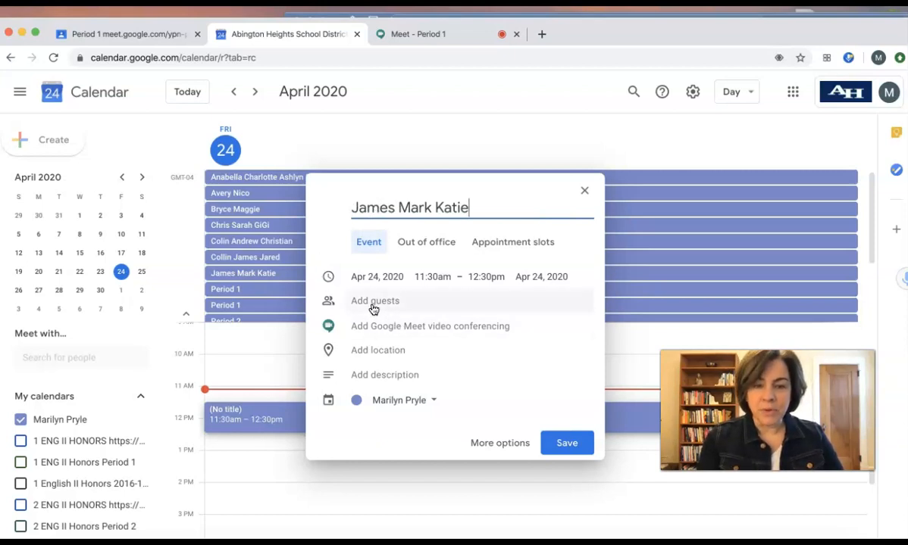
Add Google Meet video conferencing to the first group's event and make it an all-day event.
{"action": "left_click", "coordinate": [403, 326]}
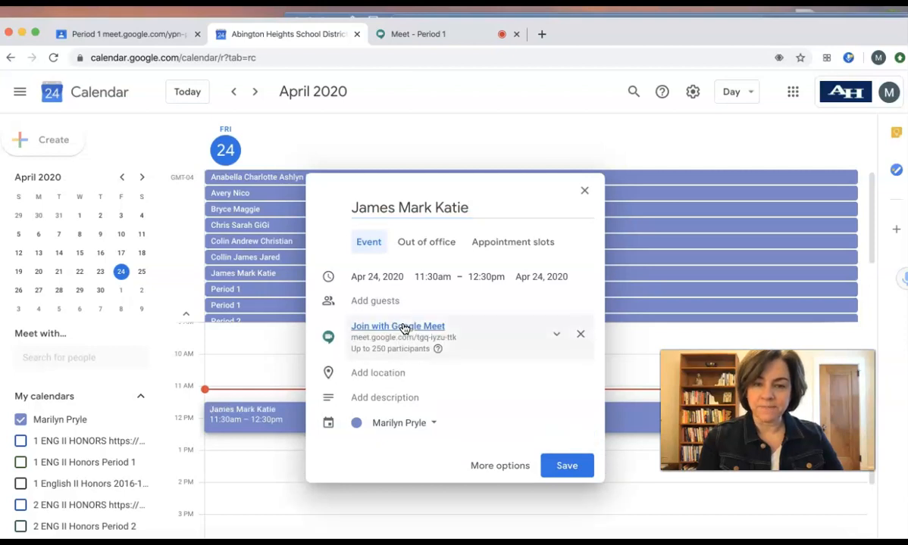
{"action": "left_click", "coordinate": [488, 468]}
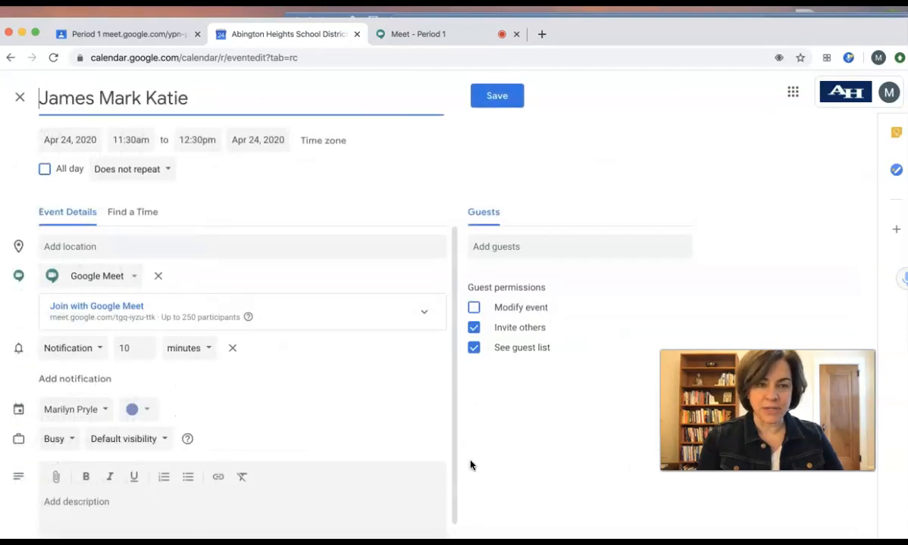
{"action": "left_click", "coordinate": [45, 170]}
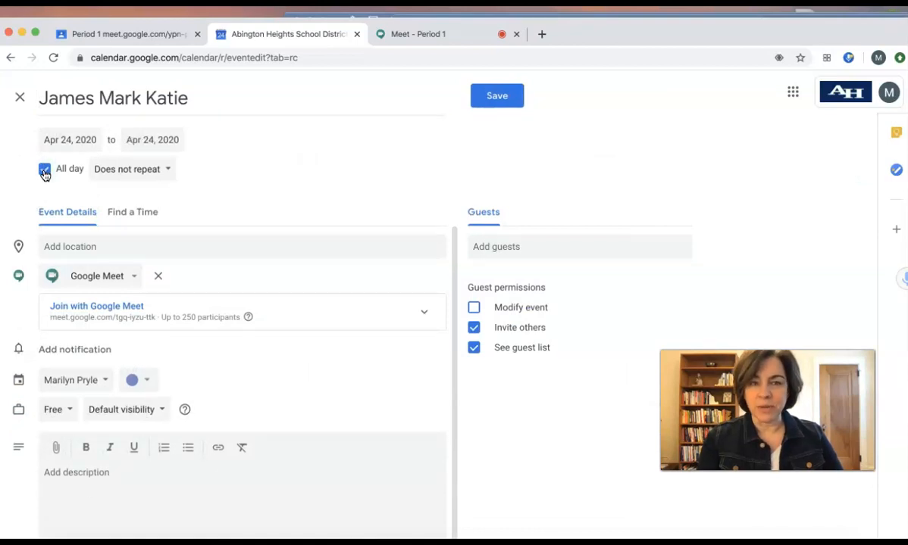
Make the event repeat weekly on Tuesday and Friday with no end date, and save it.
{"action": "left_click", "coordinate": [169, 169]}
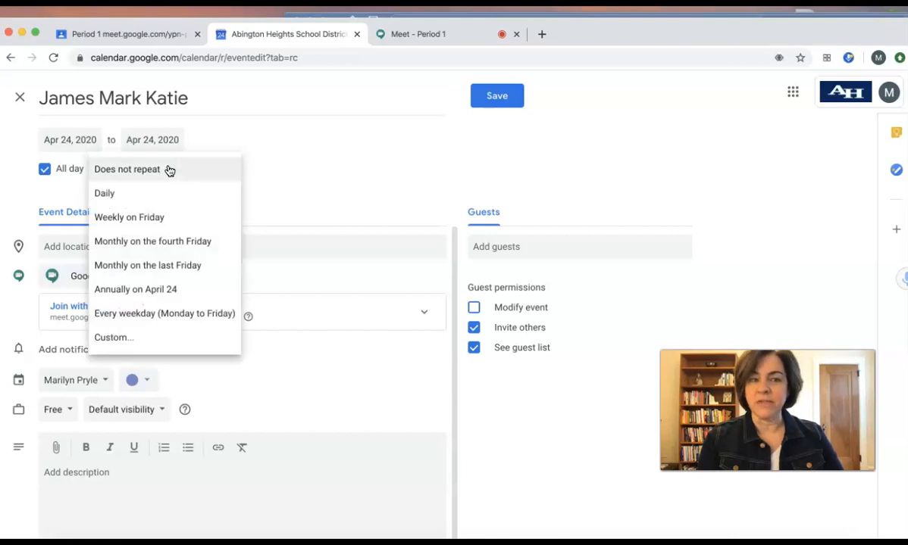
{"action": "left_click", "coordinate": [137, 343]}
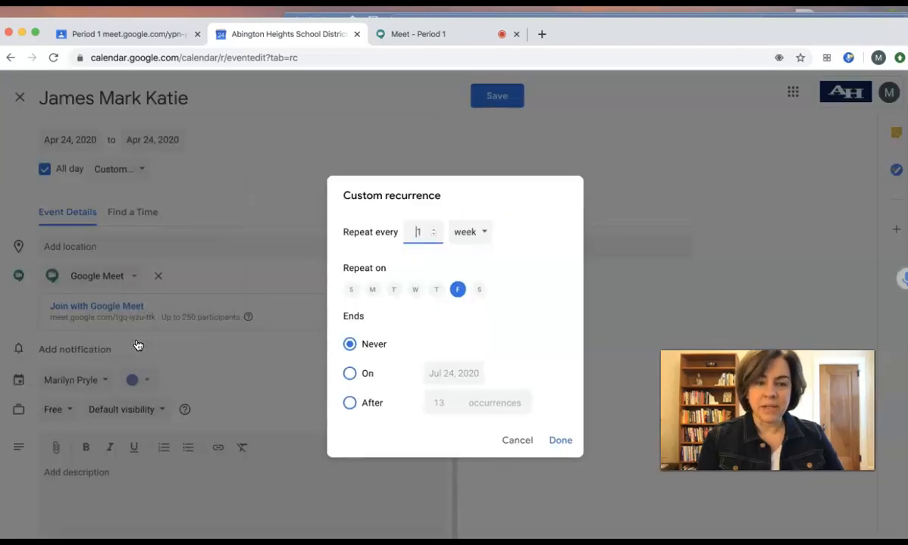
{"action": "left_click", "coordinate": [393, 290]}
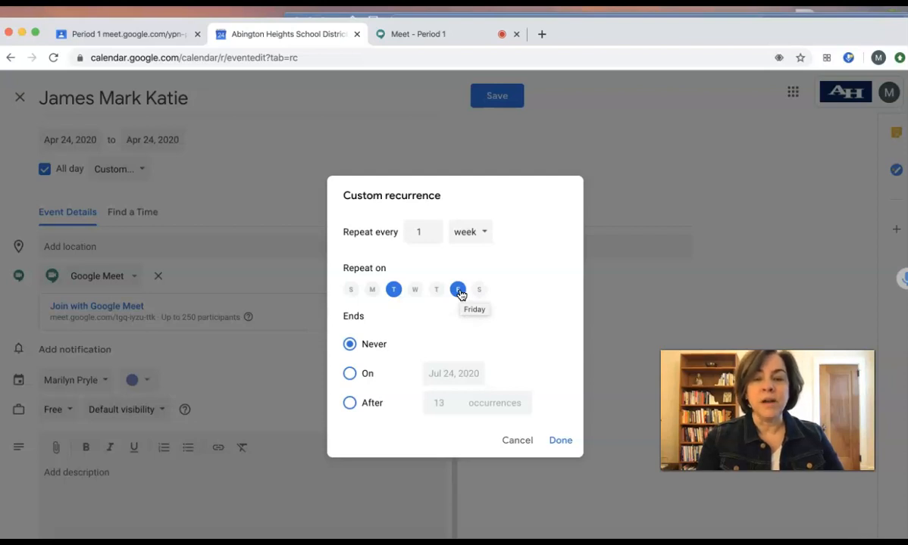
{"action": "left_click", "coordinate": [555, 442]}
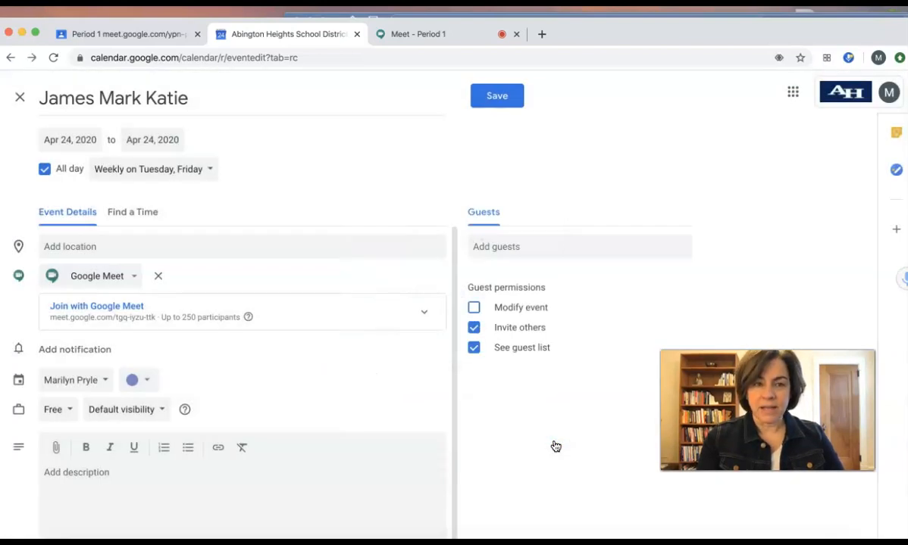
{"action": "left_click", "coordinate": [498, 102]}
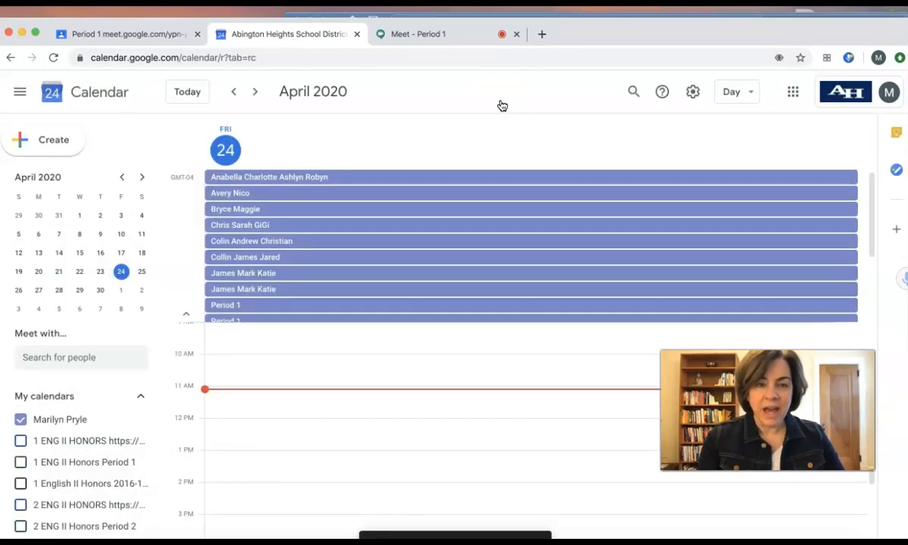
Copy the Meet link from the first group's calendar event and paste it under that group's names in Word.
{"action": "left_click", "coordinate": [270, 276]}
{"action": "mouse_move", "coordinate": [581, 330]}
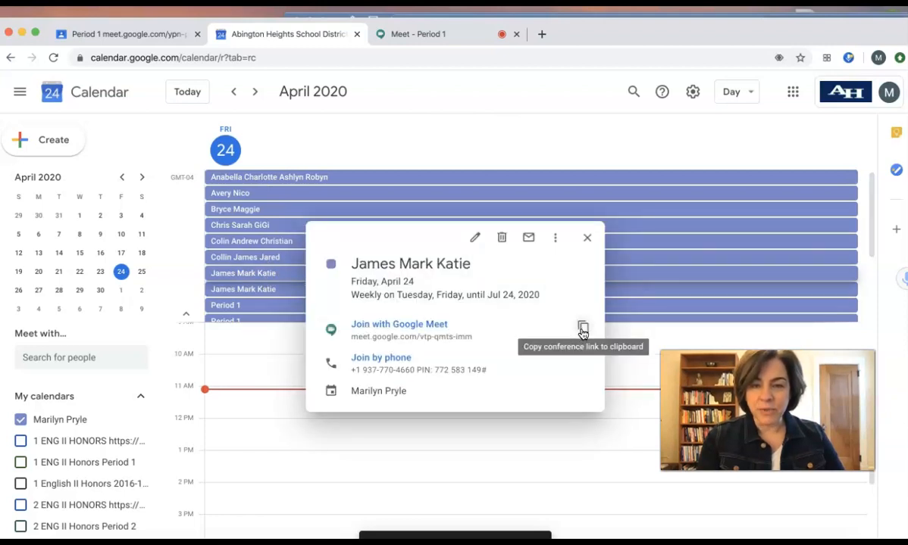
{"action": "left_click", "coordinate": [582, 329]}
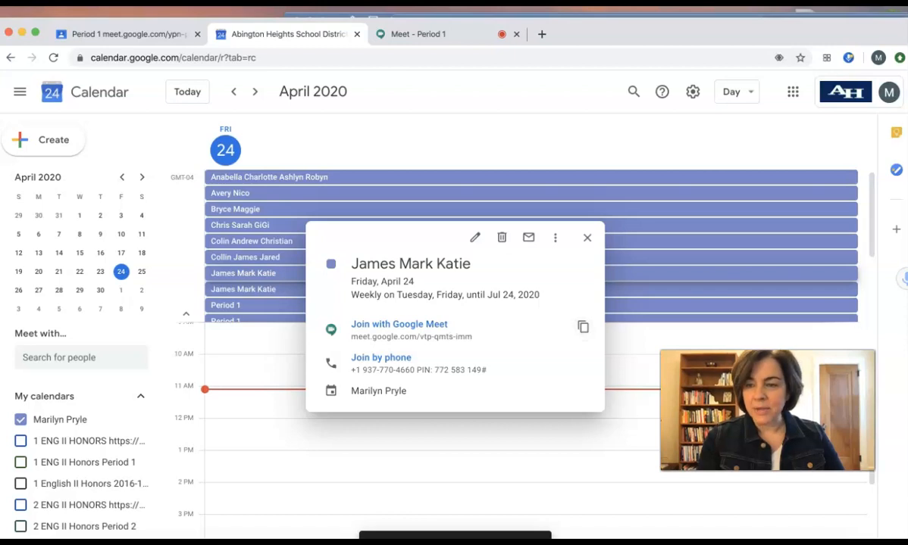
{"action": "key", "text": "super+Tab"}
{"action": "left_click", "coordinate": [586, 289]}
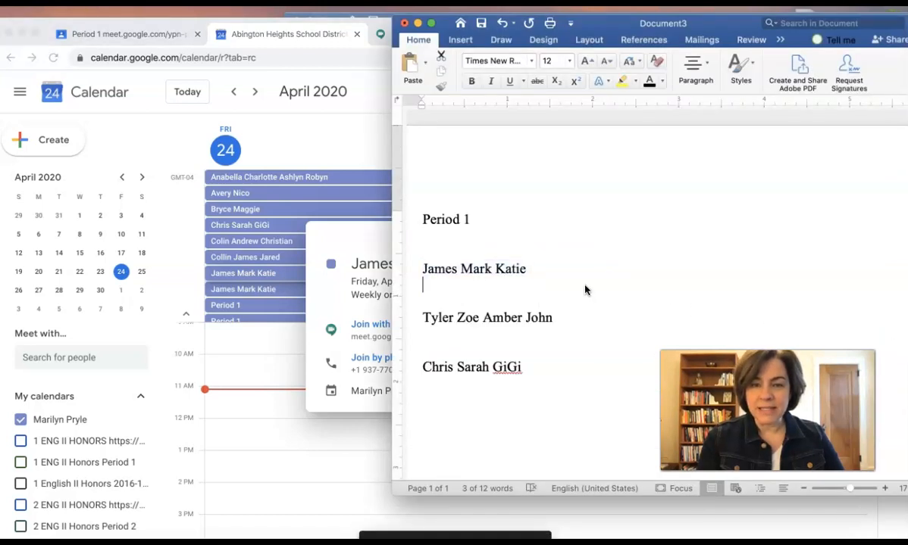
{"action": "key", "text": "super+v"}
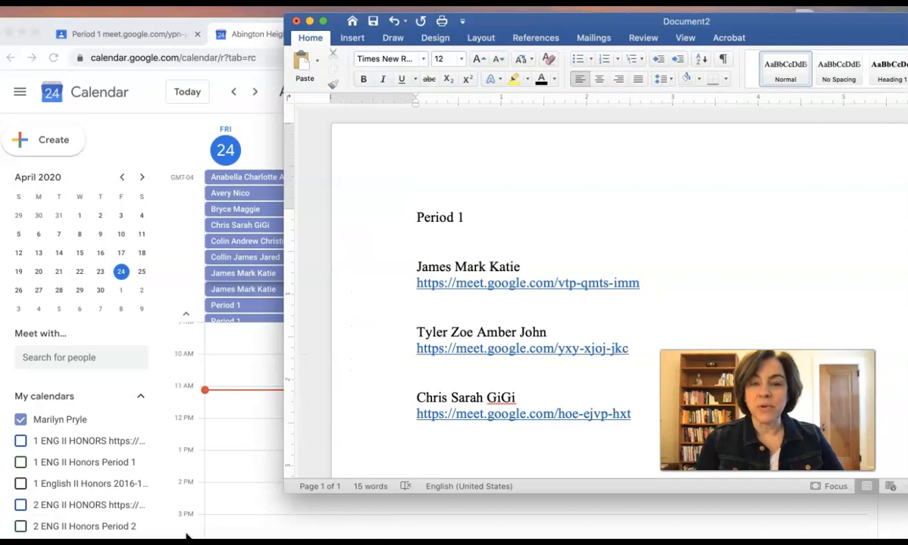
Join the Period 1 meeting and send all three groups' names and Meet links, copied from the completed Word list, in its chat.
{"action": "left_click_drag", "start_coordinate": [414, 267], "coordinate": [627, 425]}
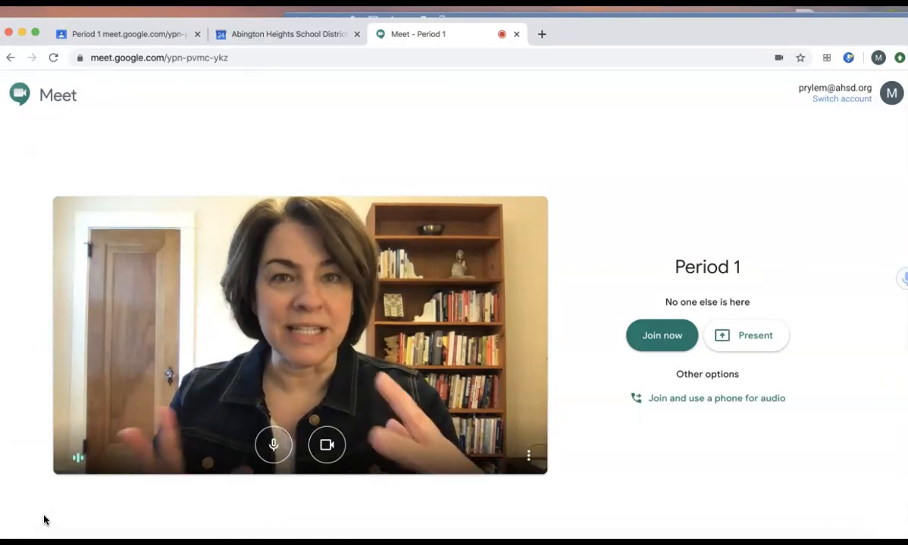
{"action": "left_click", "coordinate": [653, 349]}
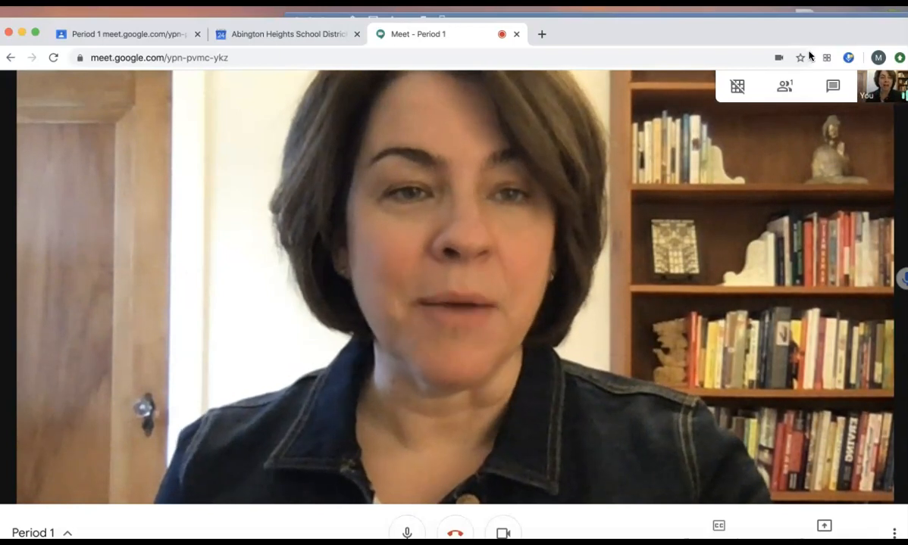
{"action": "mouse_move", "coordinate": [735, 90]}
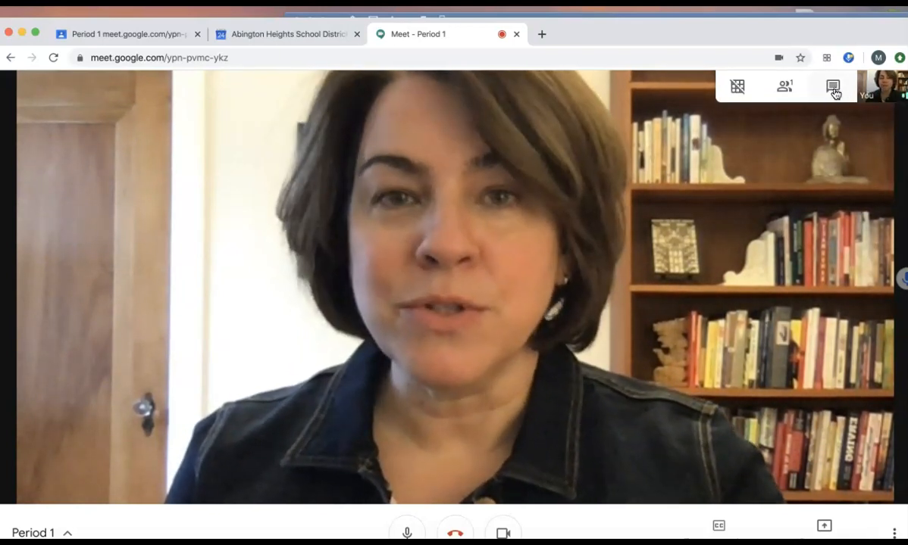
{"action": "left_click", "coordinate": [834, 91]}
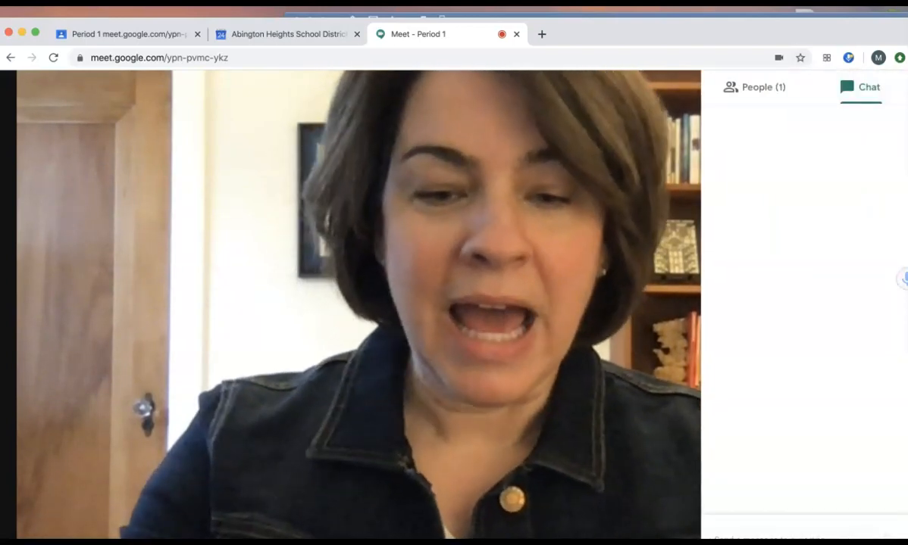
{"action": "key", "text": "super+v"}
{"action": "key", "text": "Return"}
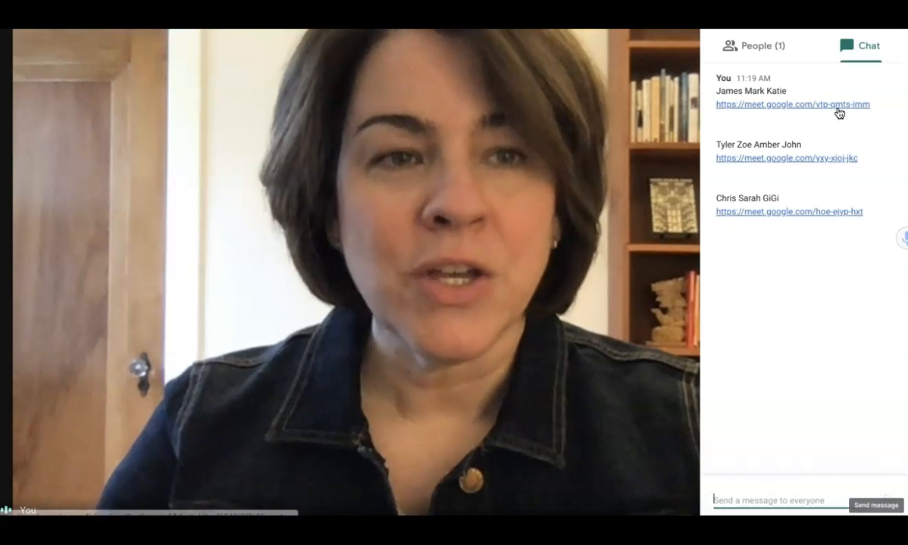
Visit the first group's meeting through its link in the Period 1 chat and leave it again.
{"action": "left_click", "coordinate": [838, 110]}
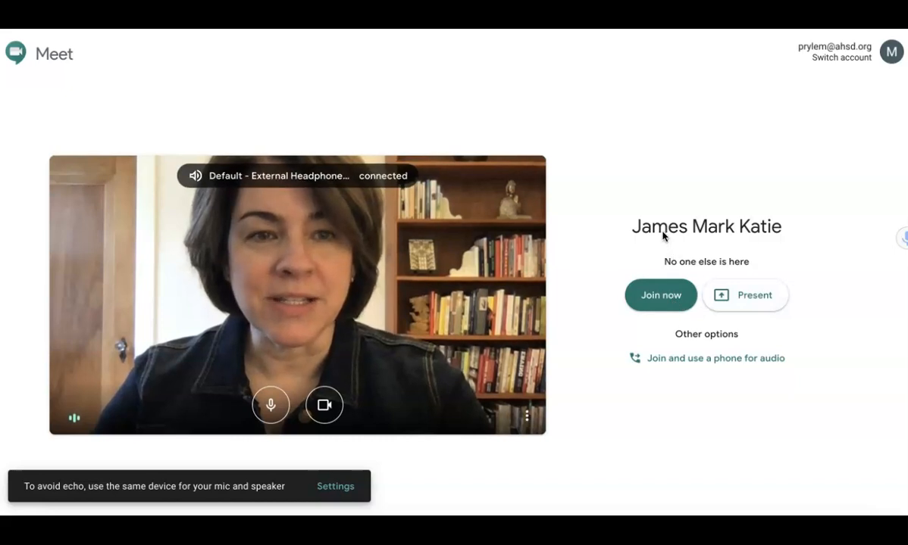
{"action": "left_click", "coordinate": [658, 300]}
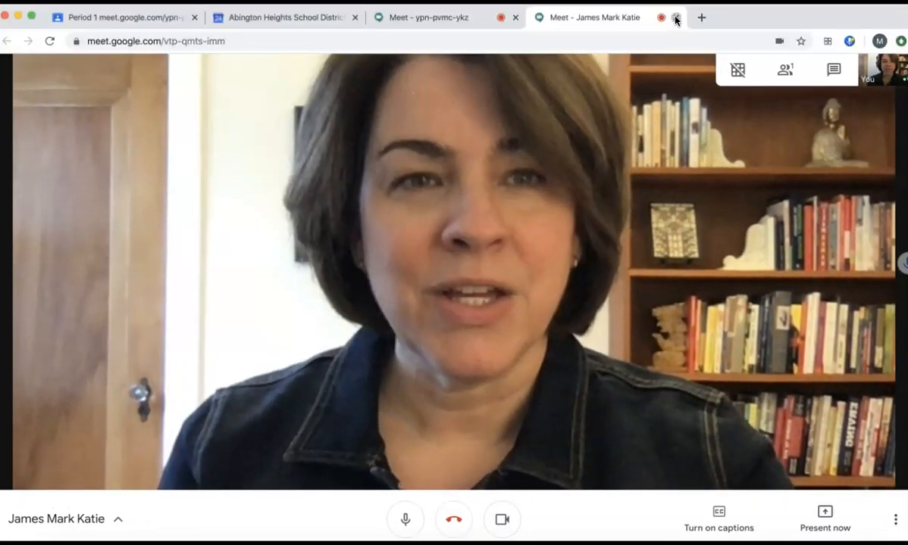
{"action": "left_click", "coordinate": [675, 16]}
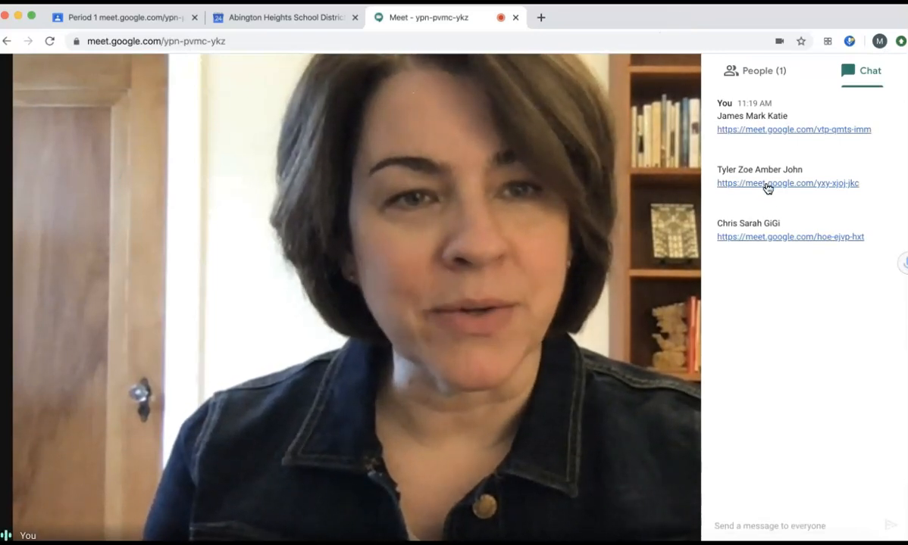
Visit the second group's meeting through its chat link and return to the Period 1 meeting.
{"action": "left_click", "coordinate": [766, 183]}
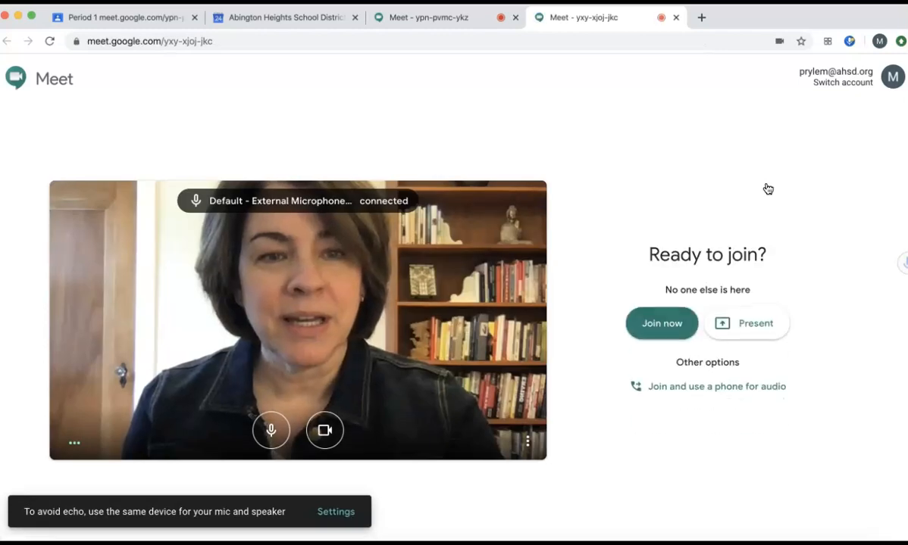
{"action": "left_click", "coordinate": [661, 321]}
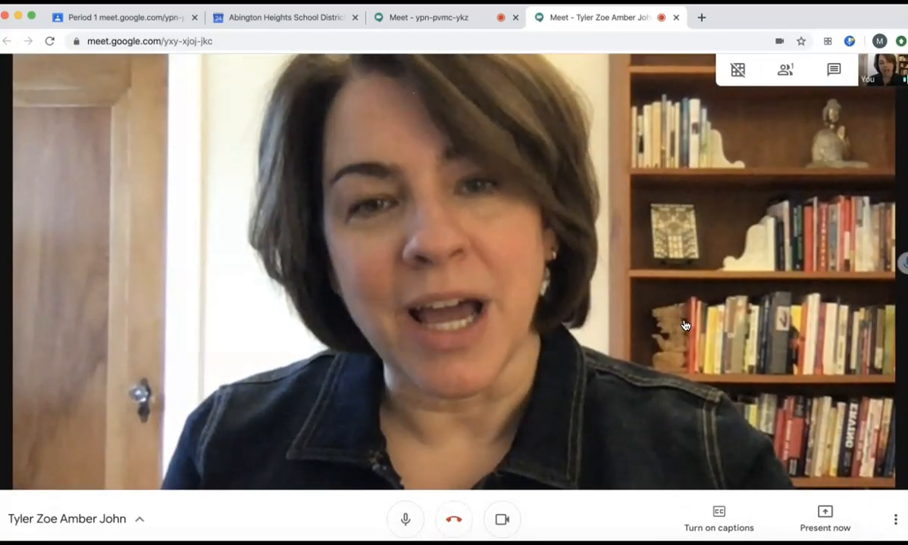
{"action": "left_click", "coordinate": [676, 20]}
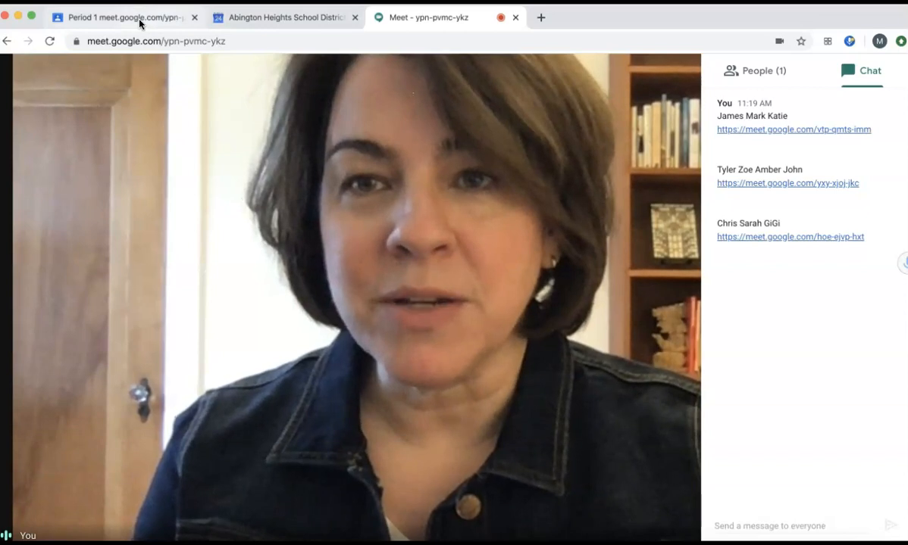
Post the copied list of group names and Meet links to all students in the Period 1 Google Classroom stream.
{"action": "left_click", "coordinate": [139, 24]}
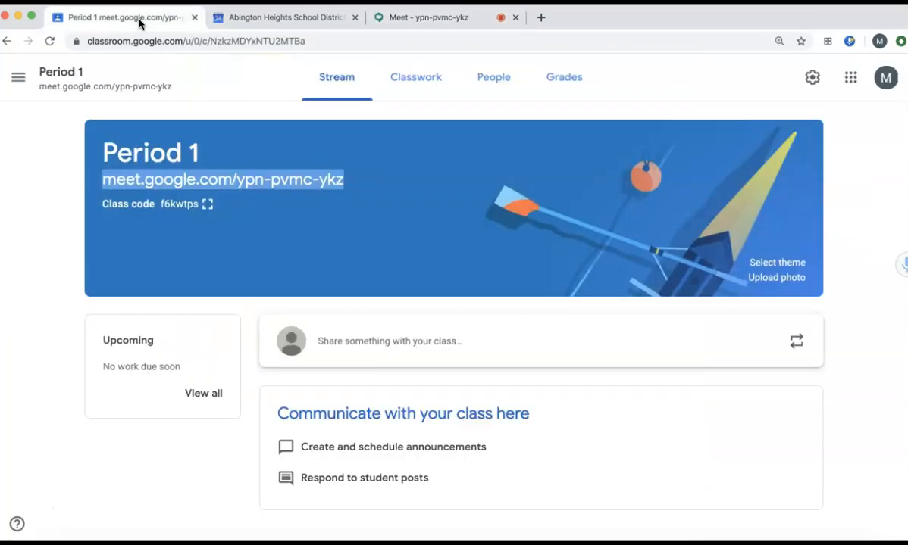
{"action": "left_click", "coordinate": [349, 335]}
{"action": "key", "text": "super+v"}
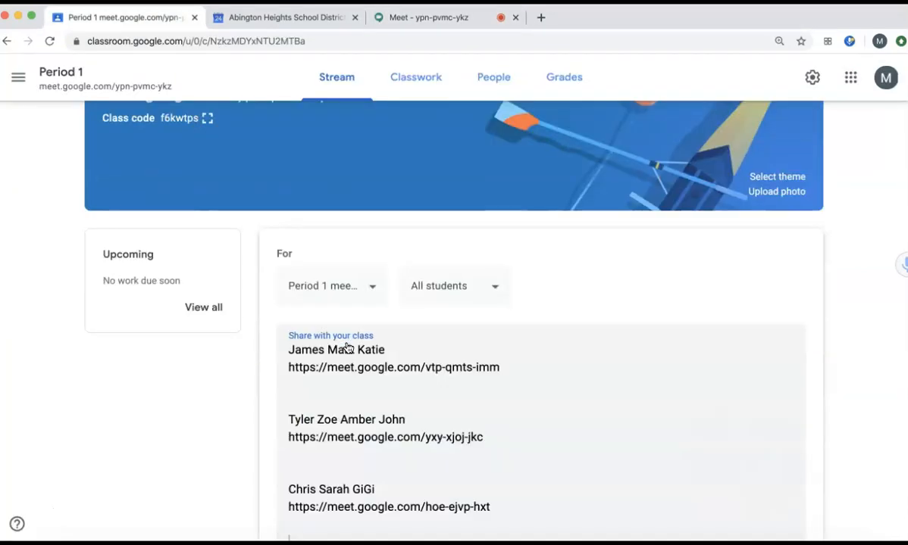
{"action": "scroll", "coordinate": [385, 375], "scroll_direction": "down", "scroll_amount": 3}
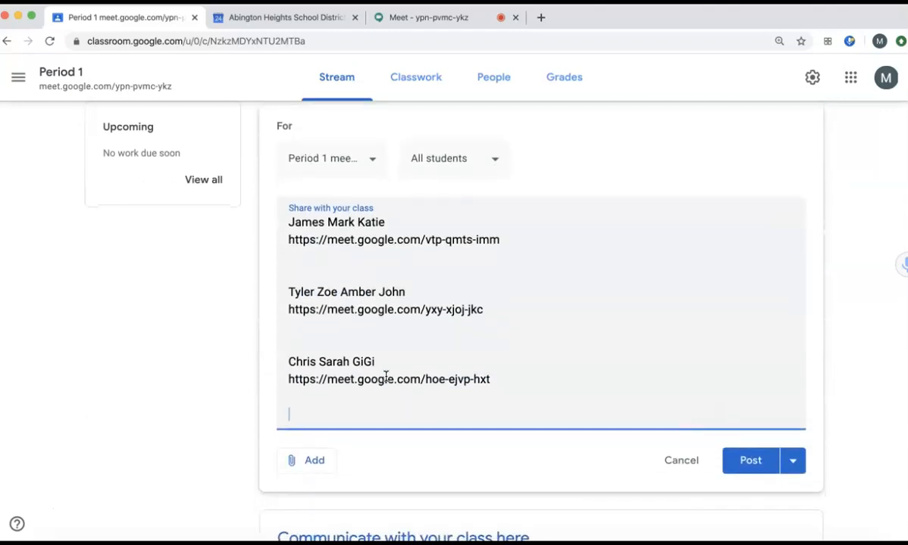
{"action": "left_click", "coordinate": [751, 379]}
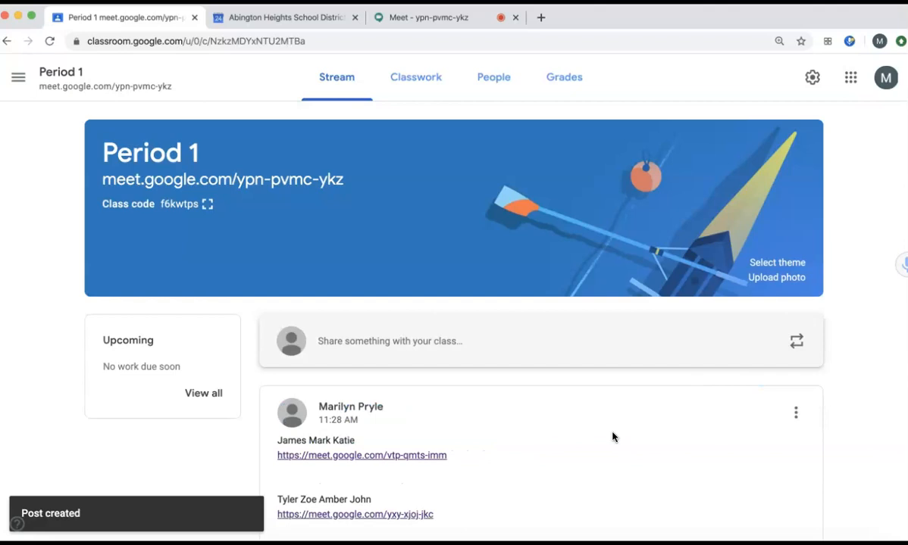
Return to the Period 1 meeting and open each of the three groups' meetings from its chat link, closing each before the next.
{"action": "scroll", "coordinate": [612, 438], "scroll_direction": "down", "scroll_amount": 2}
{"action": "scroll", "coordinate": [612, 436], "scroll_direction": "up", "scroll_amount": 2}
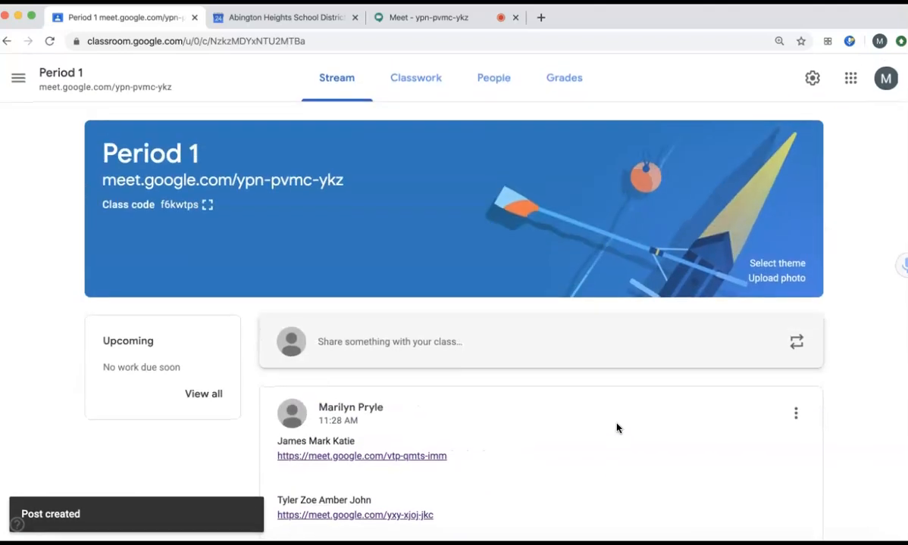
{"action": "left_click", "coordinate": [392, 21]}
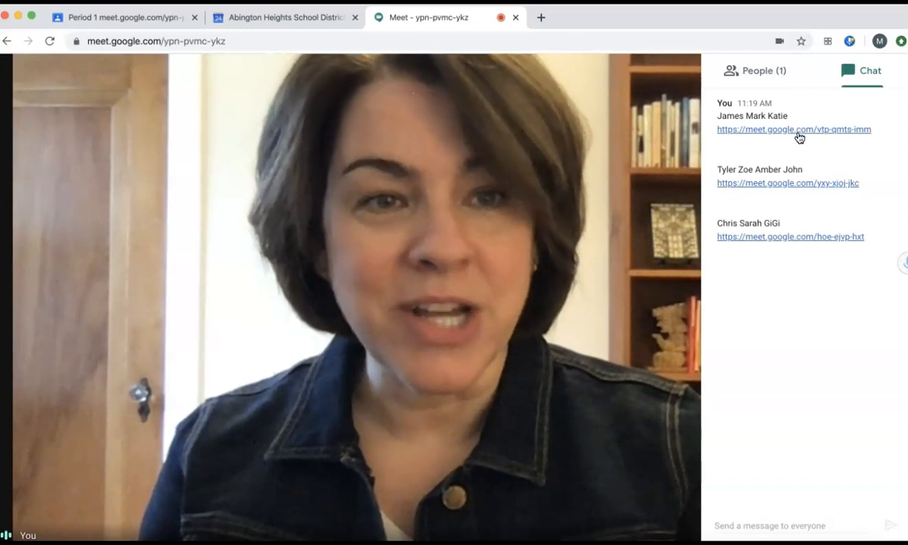
{"action": "left_click", "coordinate": [798, 130]}
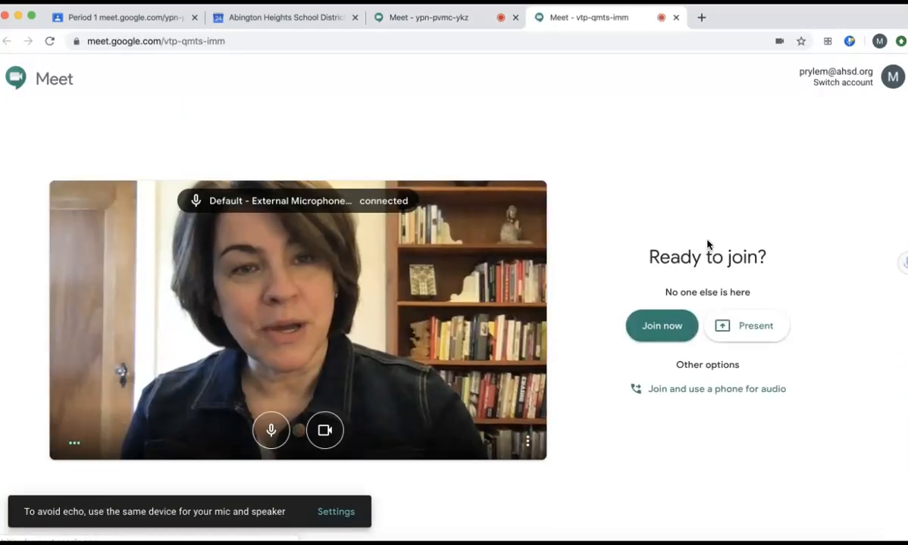
{"action": "left_click", "coordinate": [675, 21]}
{"action": "left_click", "coordinate": [769, 190]}
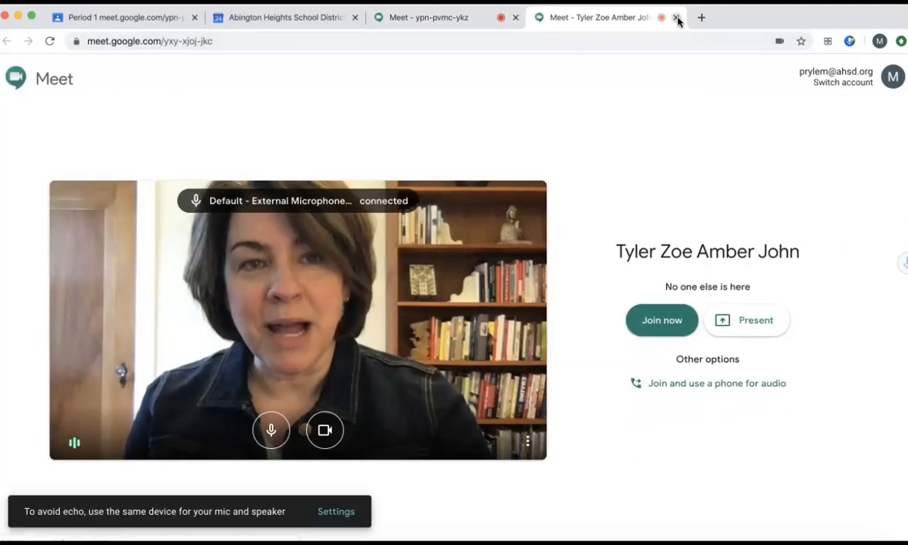
{"action": "left_click", "coordinate": [676, 18]}
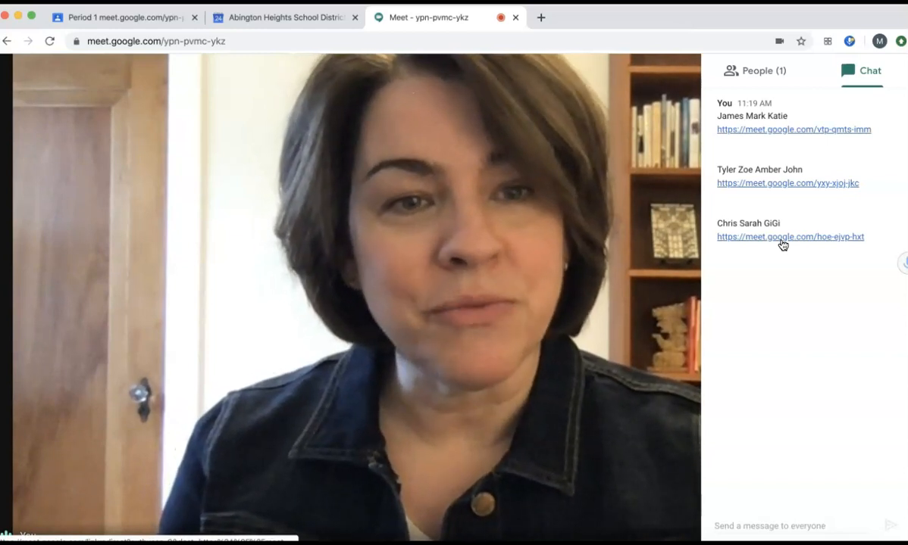
{"action": "left_click", "coordinate": [783, 237]}
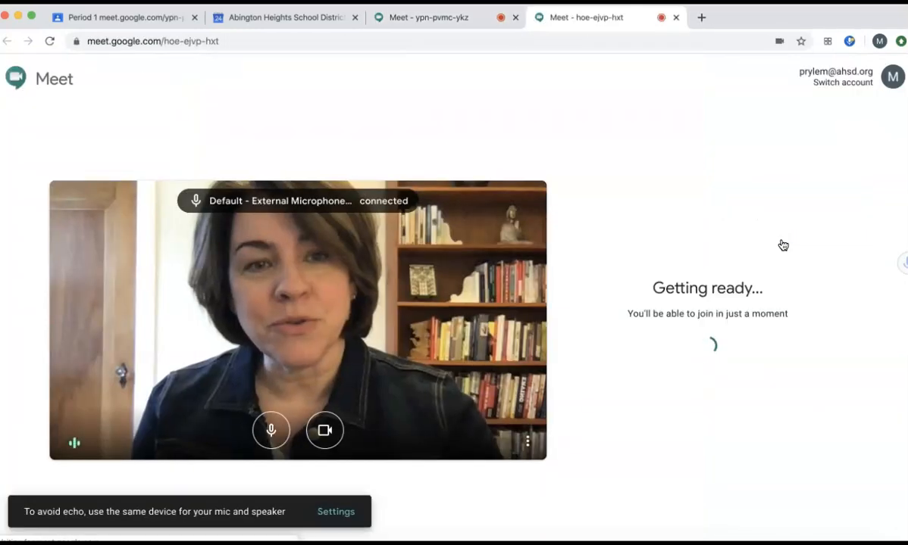
{"action": "left_click", "coordinate": [676, 18]}
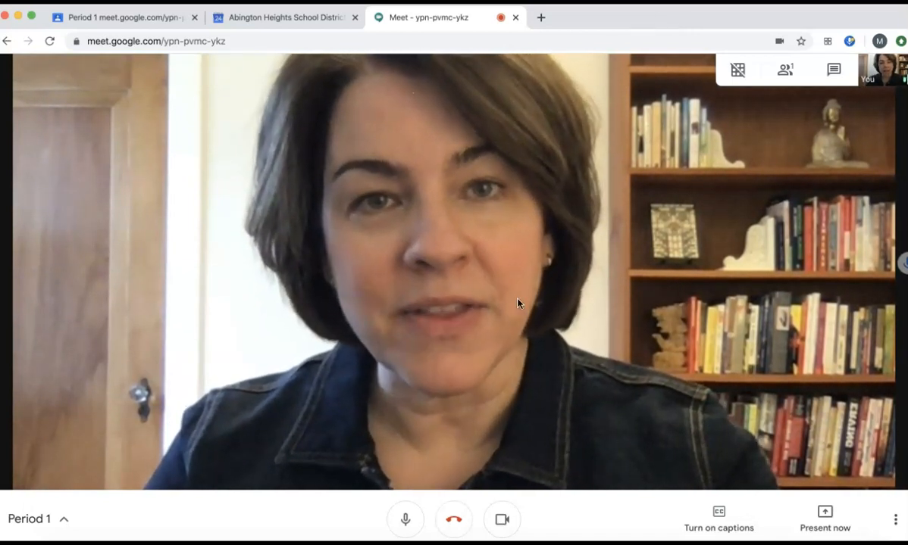
Mute the microphone and turn off the camera in the Period 1 meeting, and switch both back on.
{"action": "left_click", "coordinate": [405, 521]}
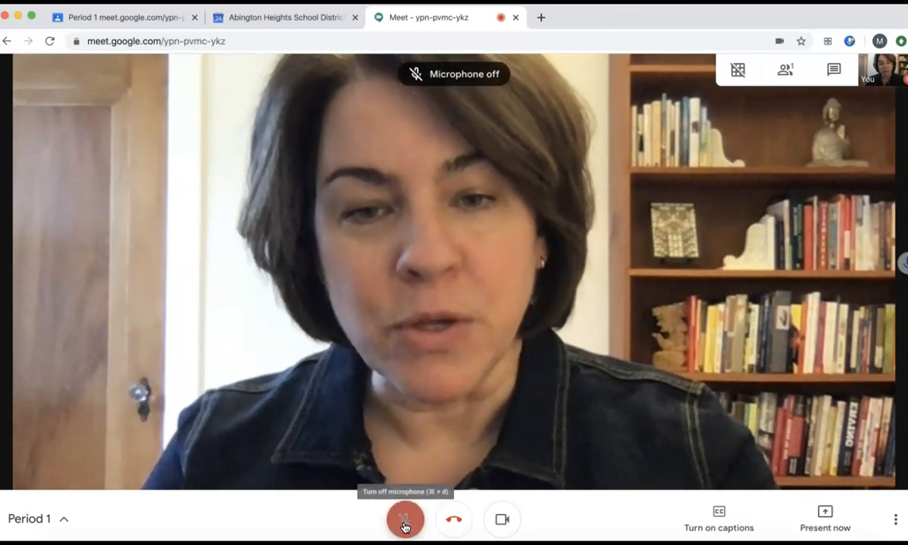
{"action": "left_click", "coordinate": [500, 521]}
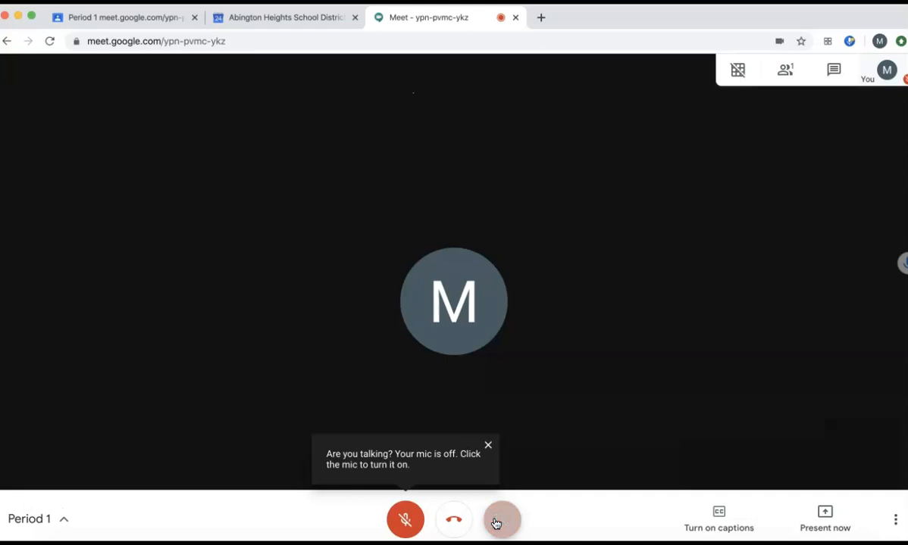
{"action": "left_click", "coordinate": [500, 521]}
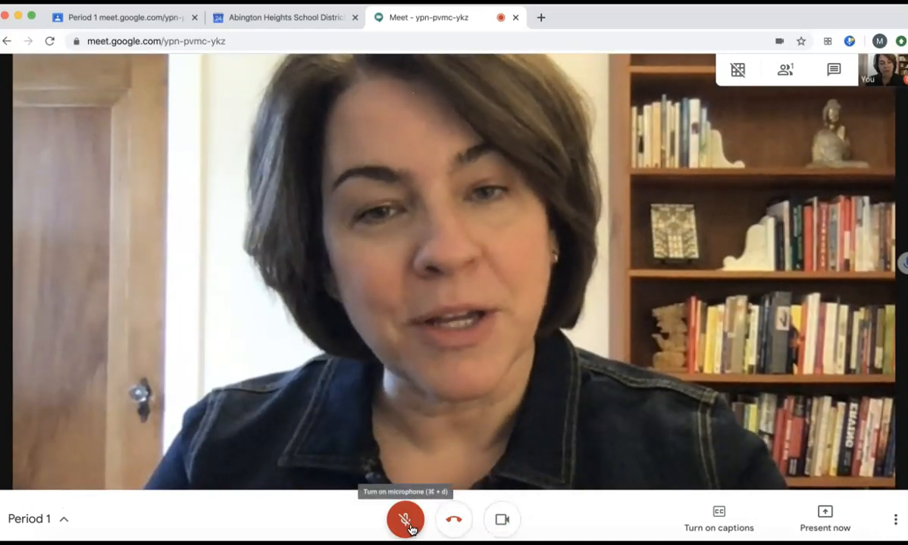
{"action": "left_click", "coordinate": [405, 520]}
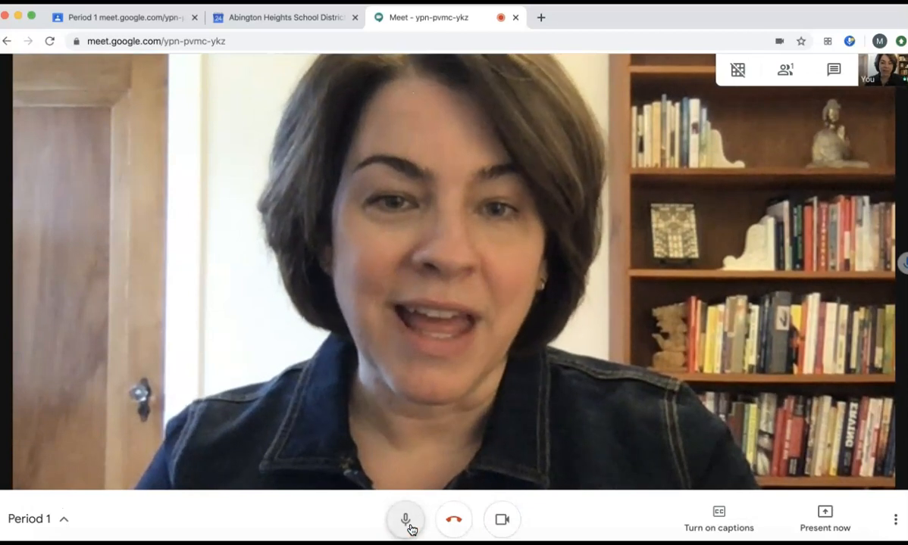